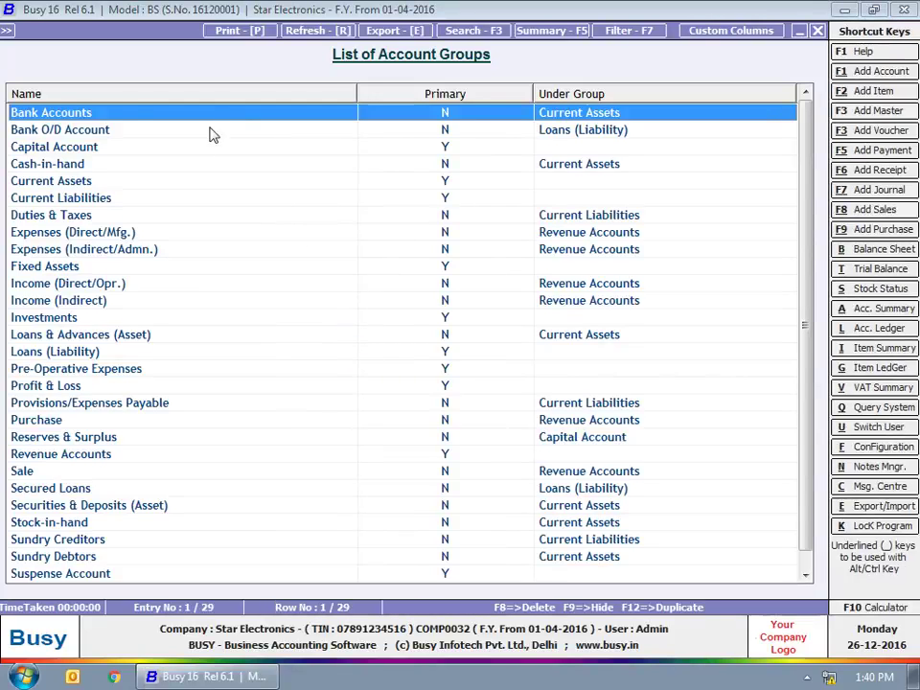
Look through the full list of account groups down to its last entries
drag(125, 117, 153, 556)
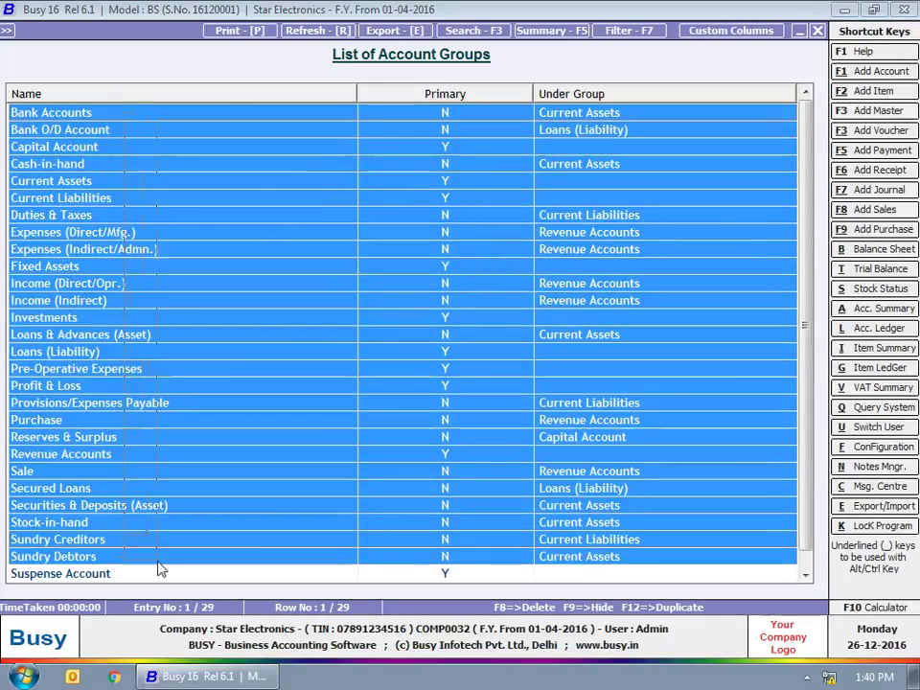
scroll(803, 383, down, 1)
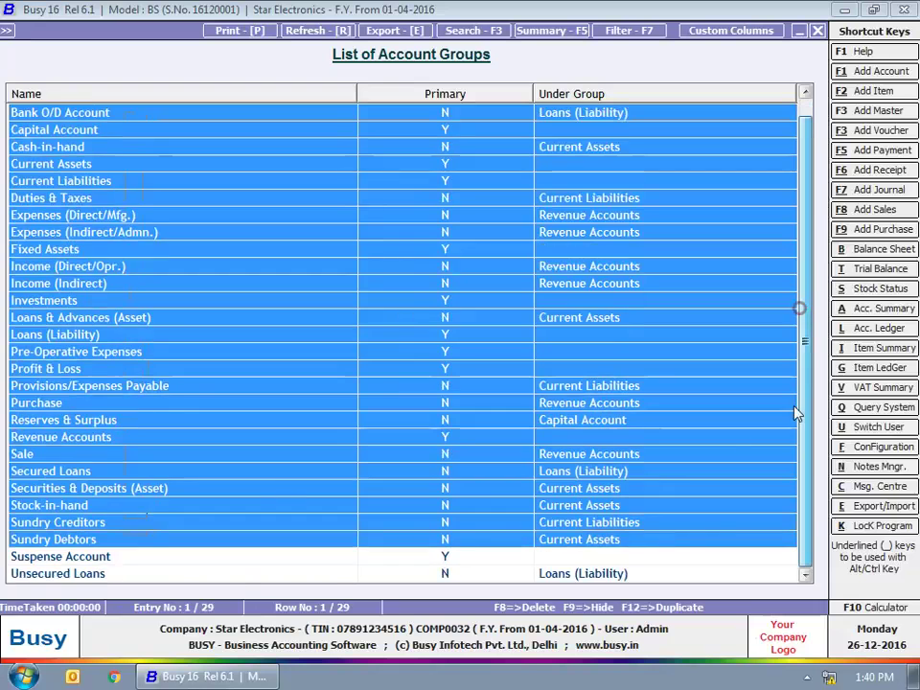
click(230, 556)
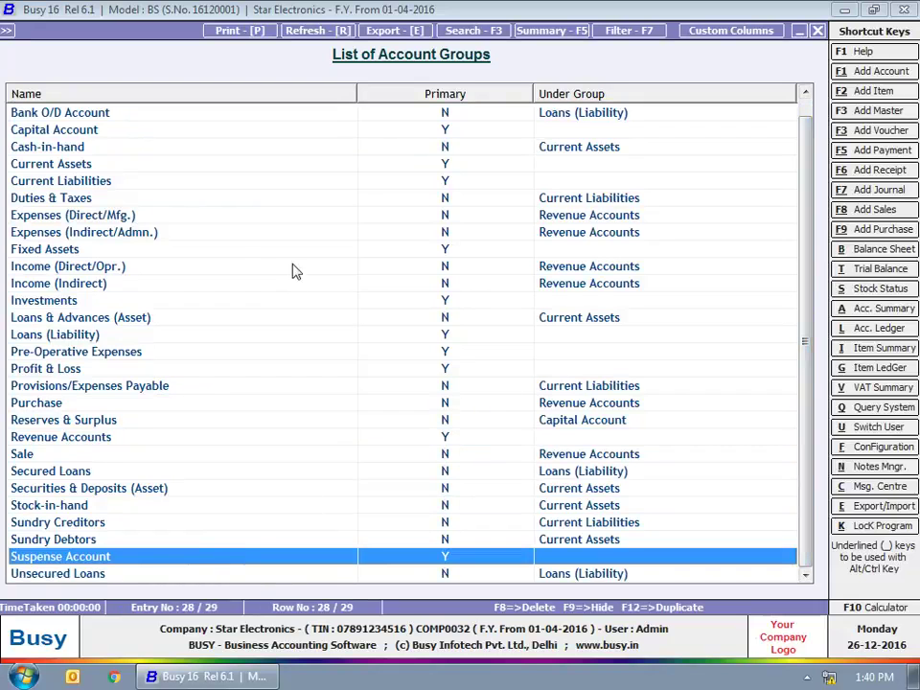
Open the Sundry Creditors account group, examine its alias, primary group and parent group fields, and return to the list
double_click(63, 522)
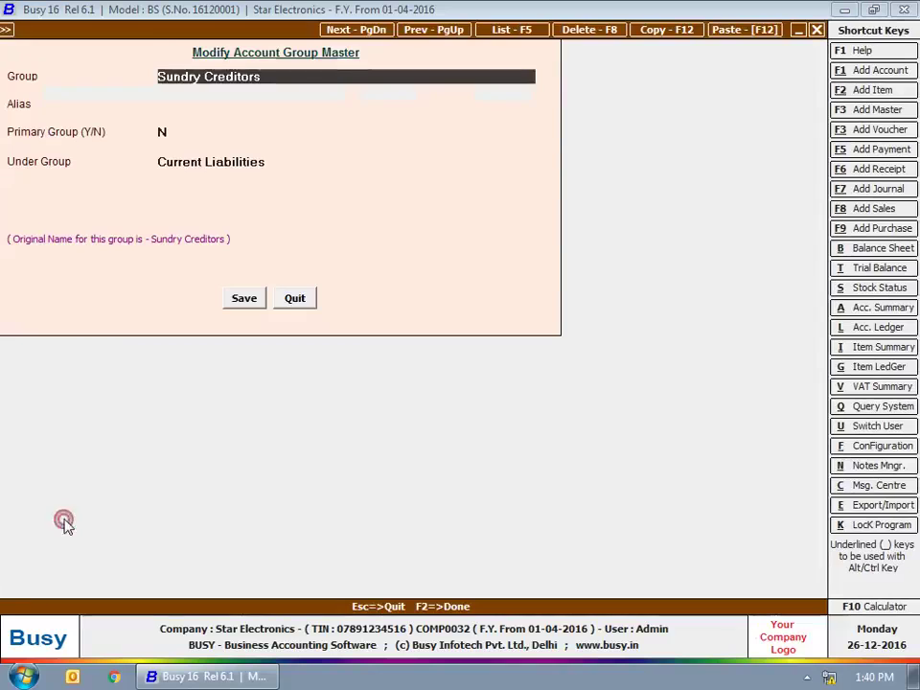
click(173, 104)
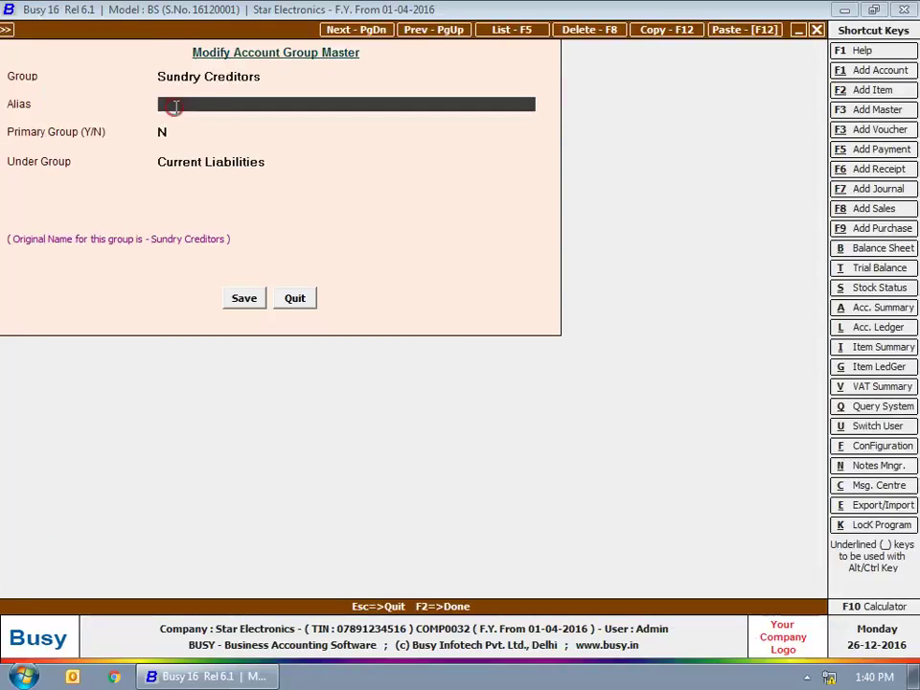
click(163, 132)
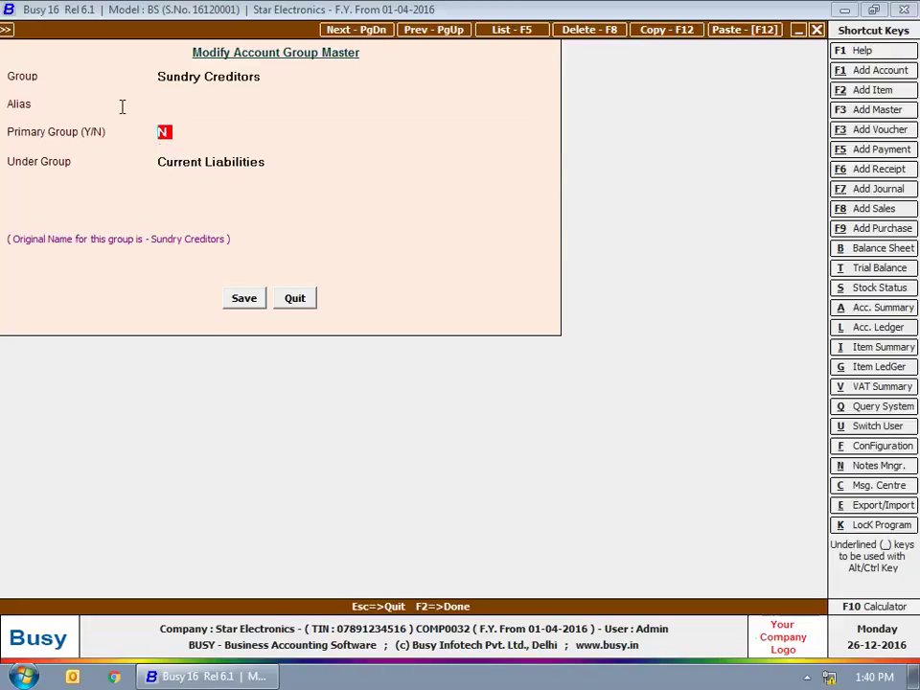
click(220, 121)
click(207, 163)
click(9, 185)
click(144, 134)
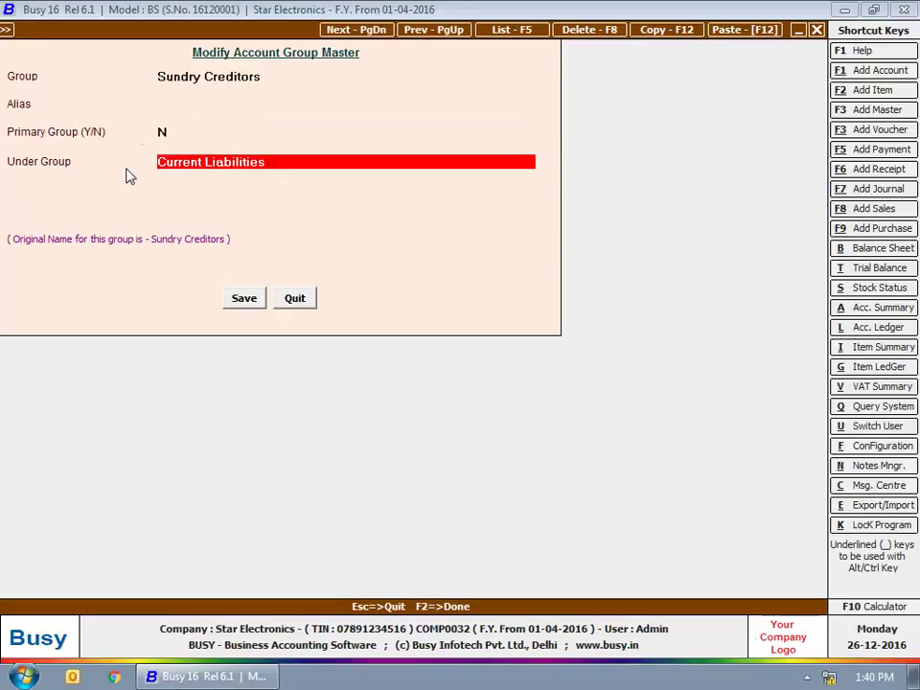
click(117, 177)
key(F2)
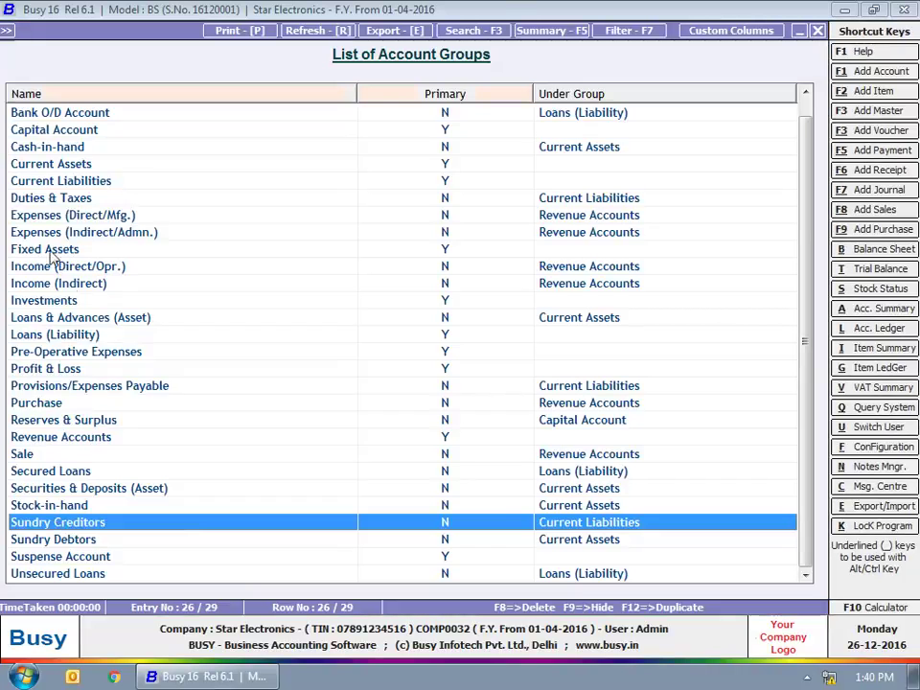
View the Cash-in-hand account group's details, then leave it and the list of account groups
double_click(61, 146)
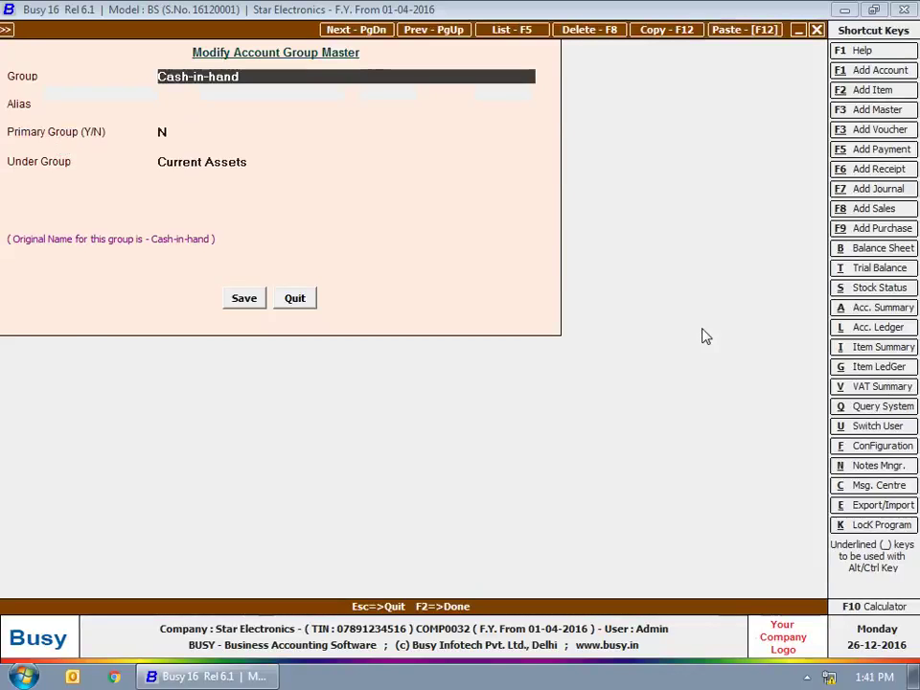
key(Escape)
key(Escape)
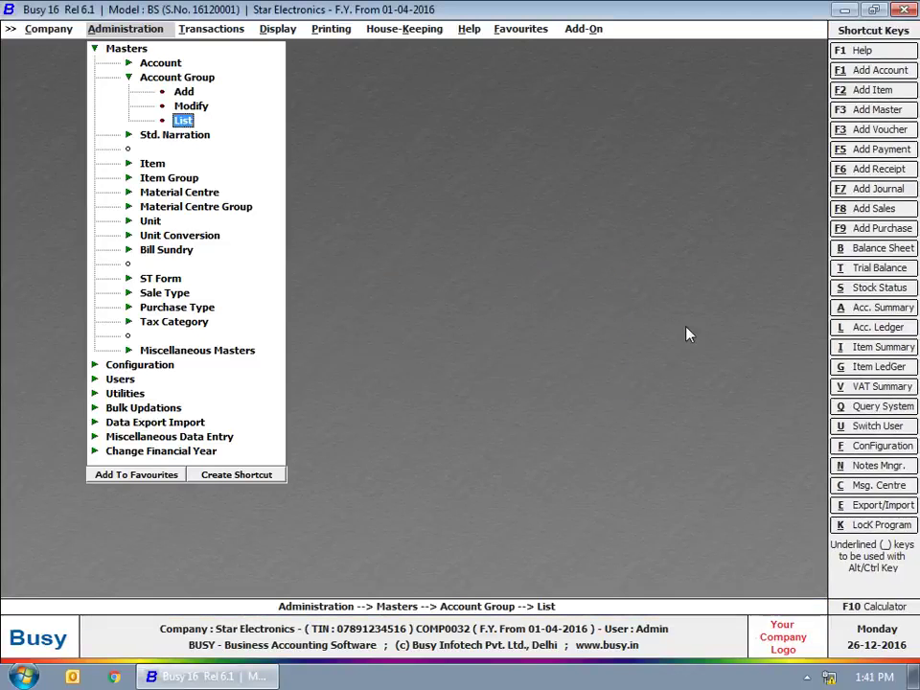
key(Escape)
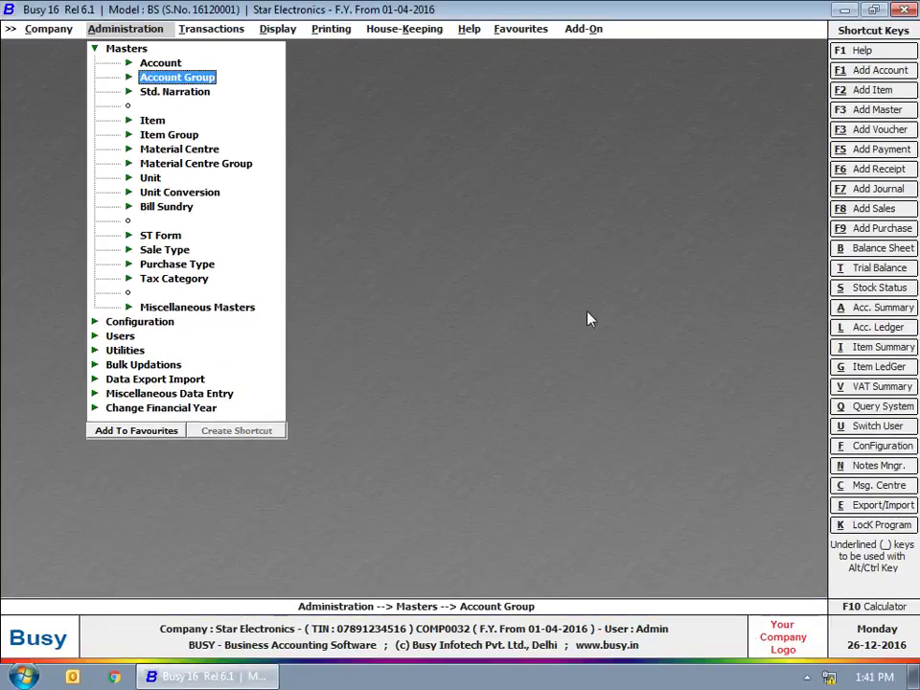
Add an item group named Televisions, set Primary Group to Y, and save it
click(171, 135)
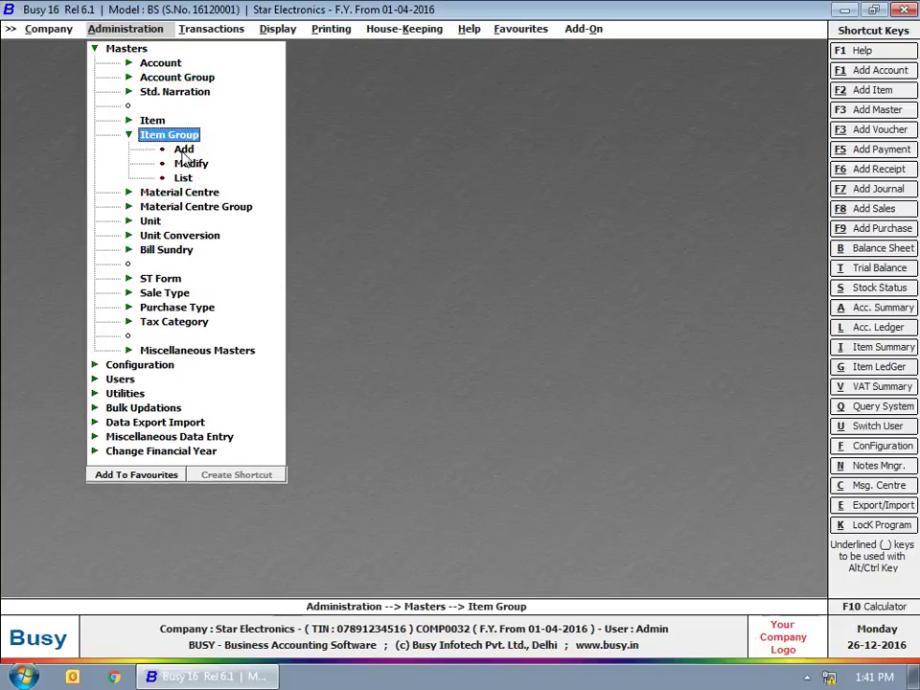
click(181, 153)
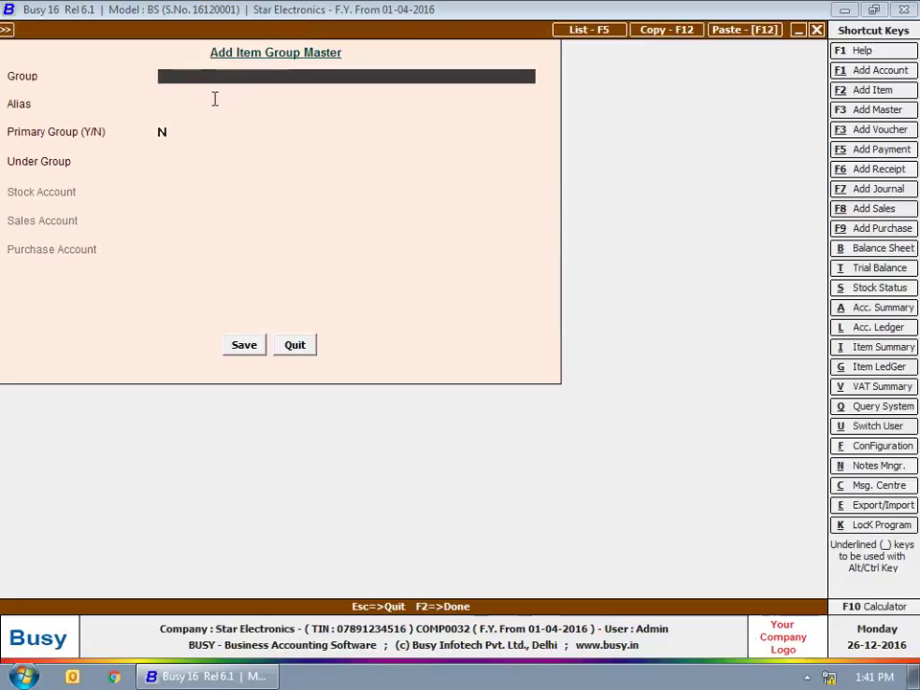
text(Televisions)
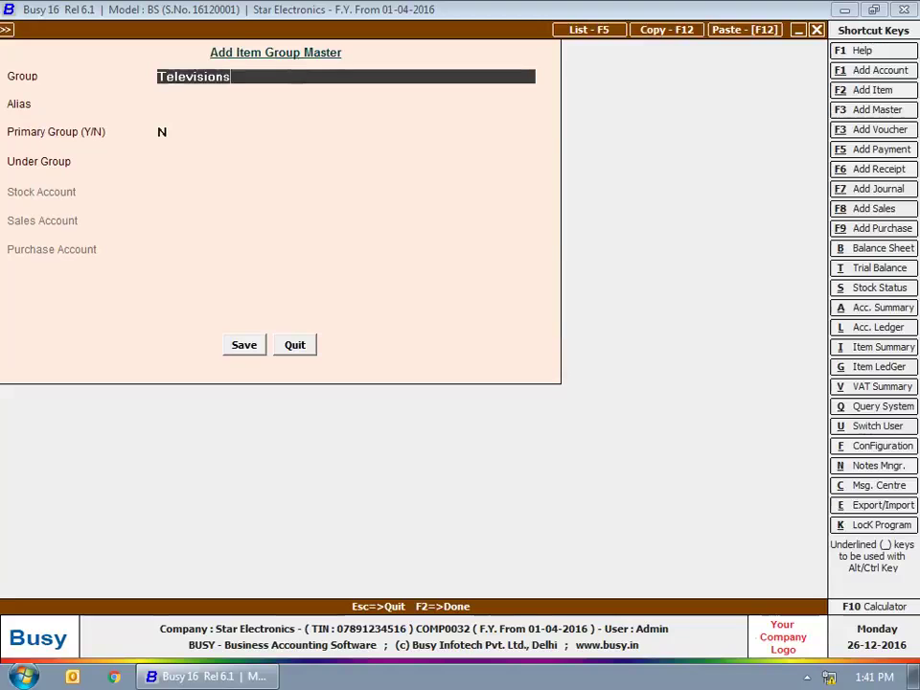
key(Return)
key(Return)
text(y)
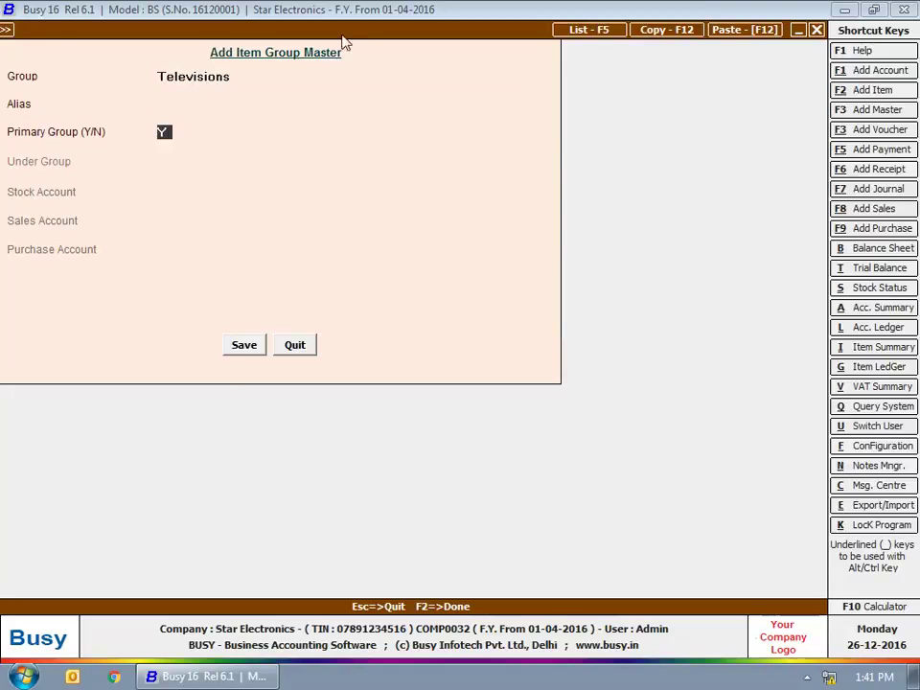
click(245, 347)
Add and save a primary item group named Refrigerators
text(Refrigerators)
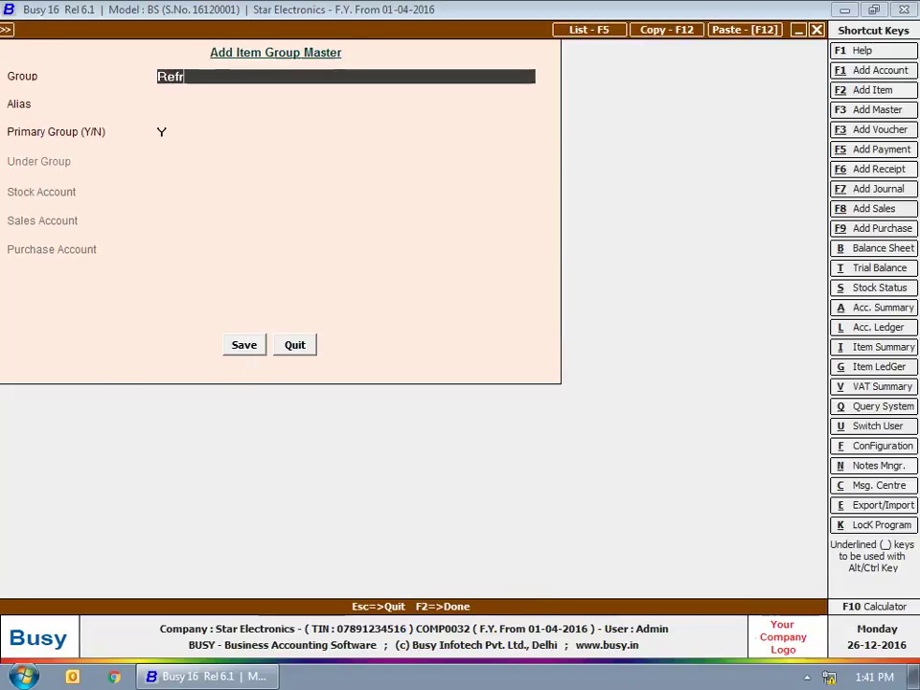
key(Return)
key(Return)
key(Return)
key(Return)
Add and save a primary item group named Air Conditioners, and close the item group form
text(Air Con)
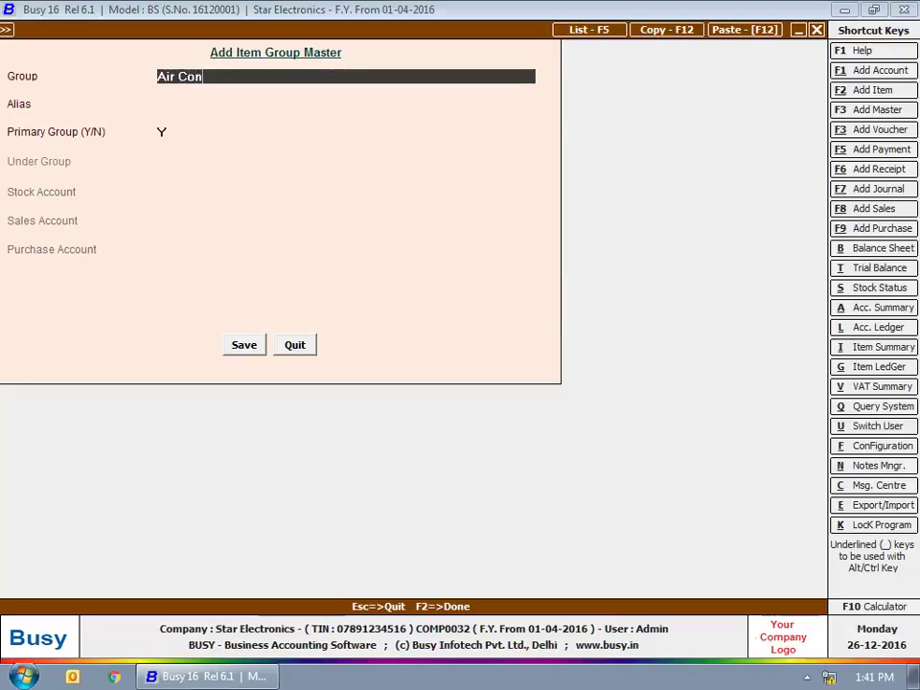
text(ditioners)
key(Return)
key(Return)
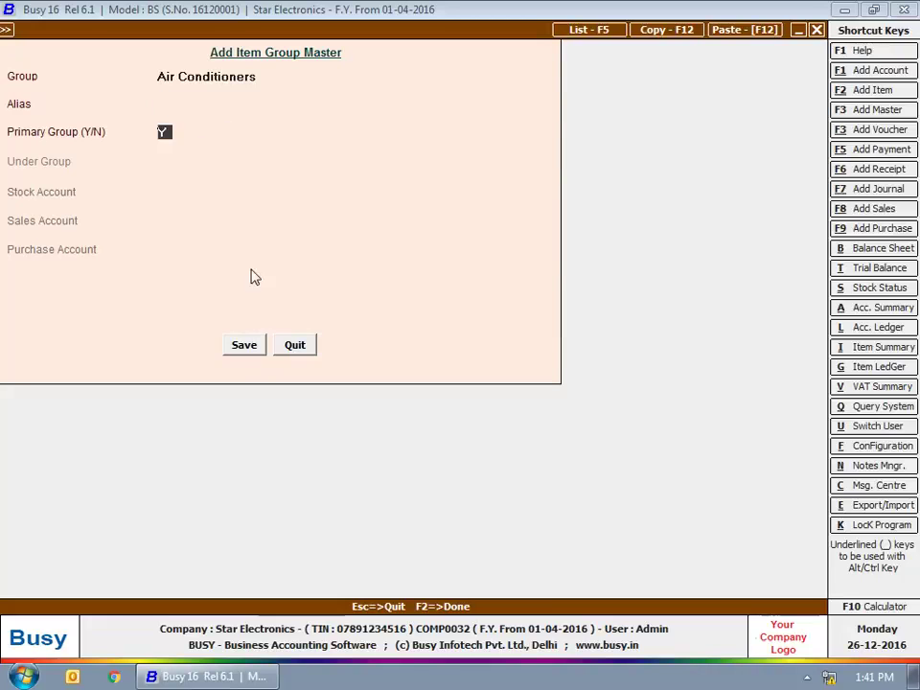
click(235, 347)
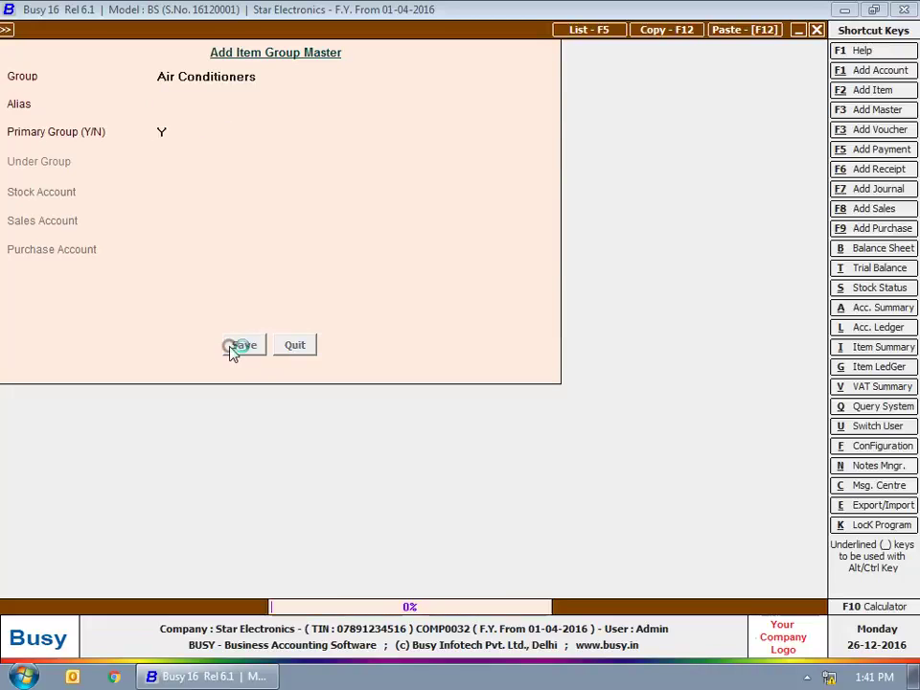
key(Escape)
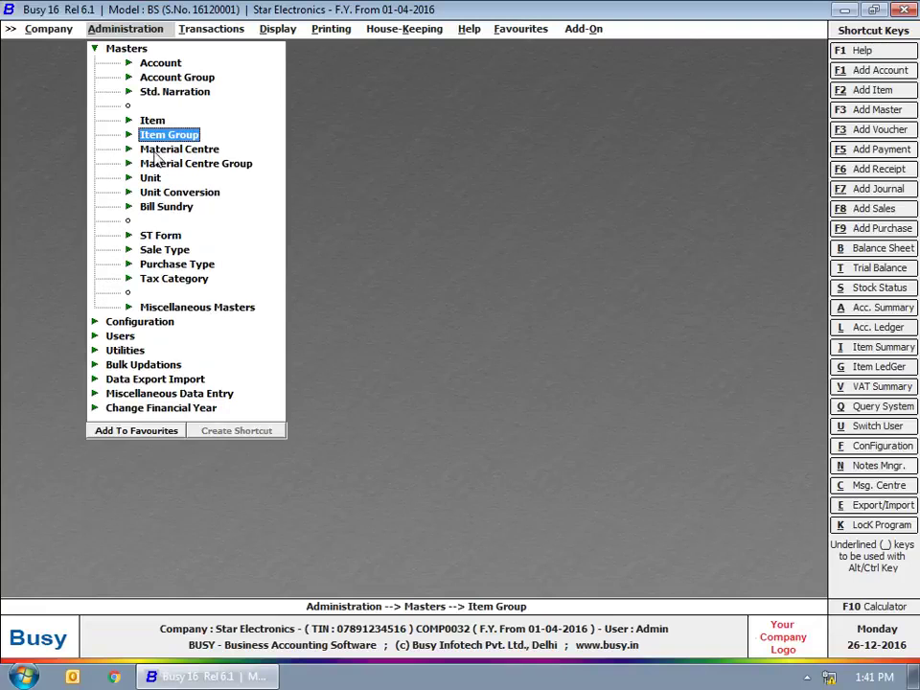
Start a new material centre group named North Delhi Outlets with no alias and Primary Group set to N
click(171, 164)
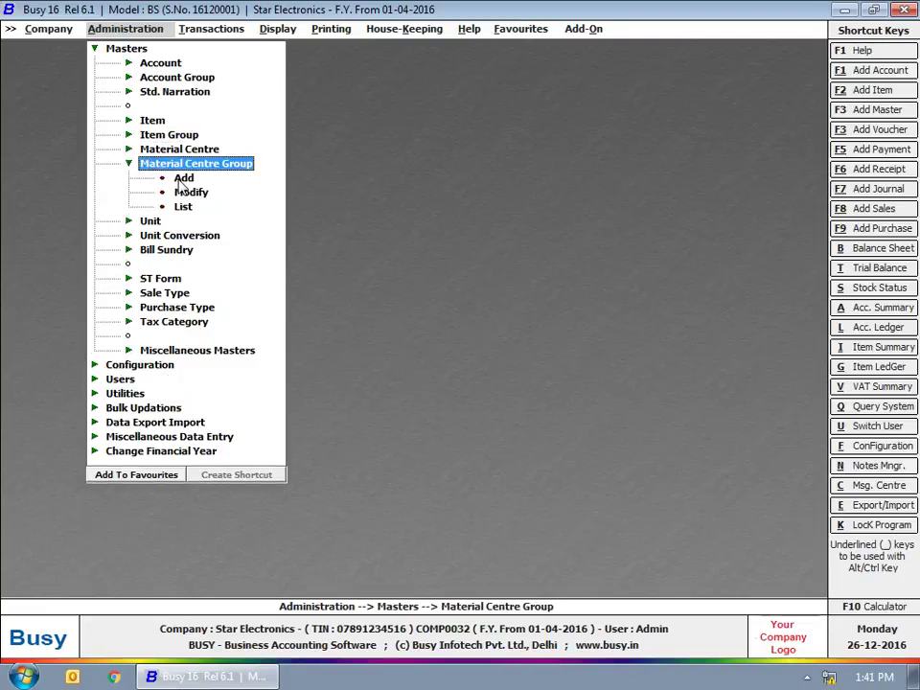
click(180, 179)
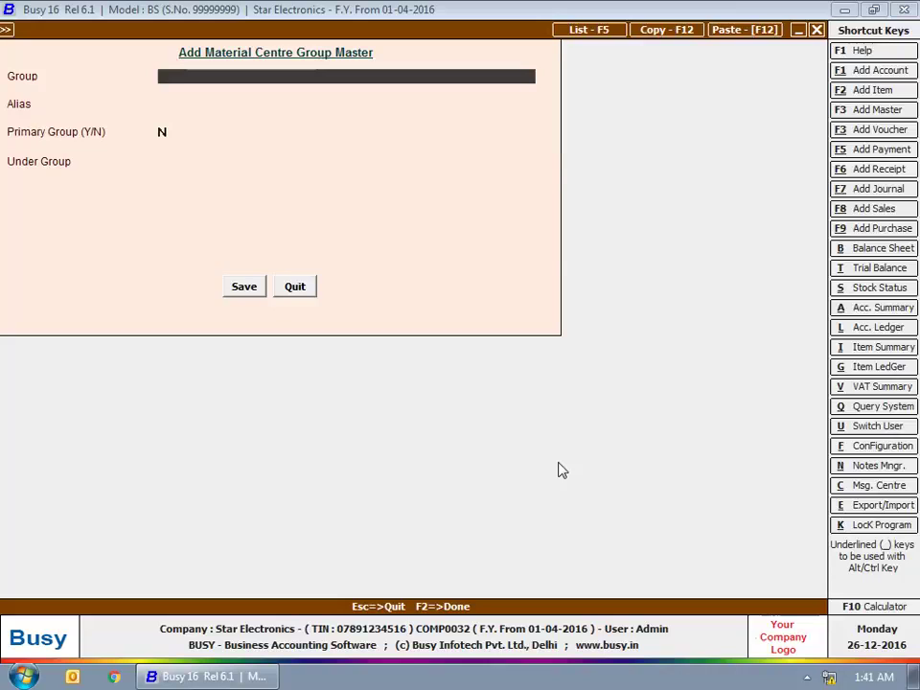
text(North Delhi)
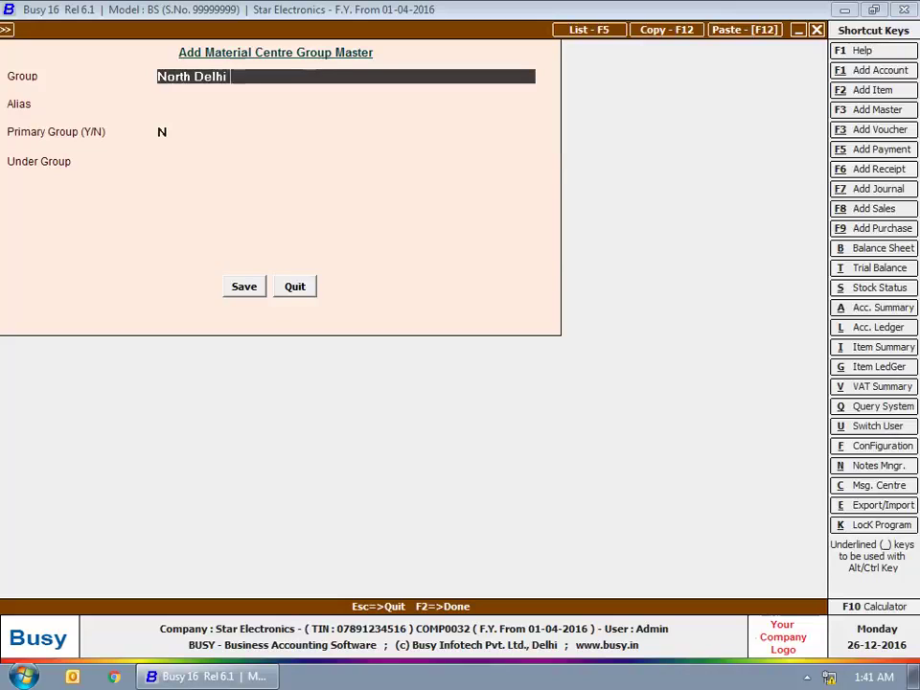
text( Outlets)
key(Return)
key(Return)
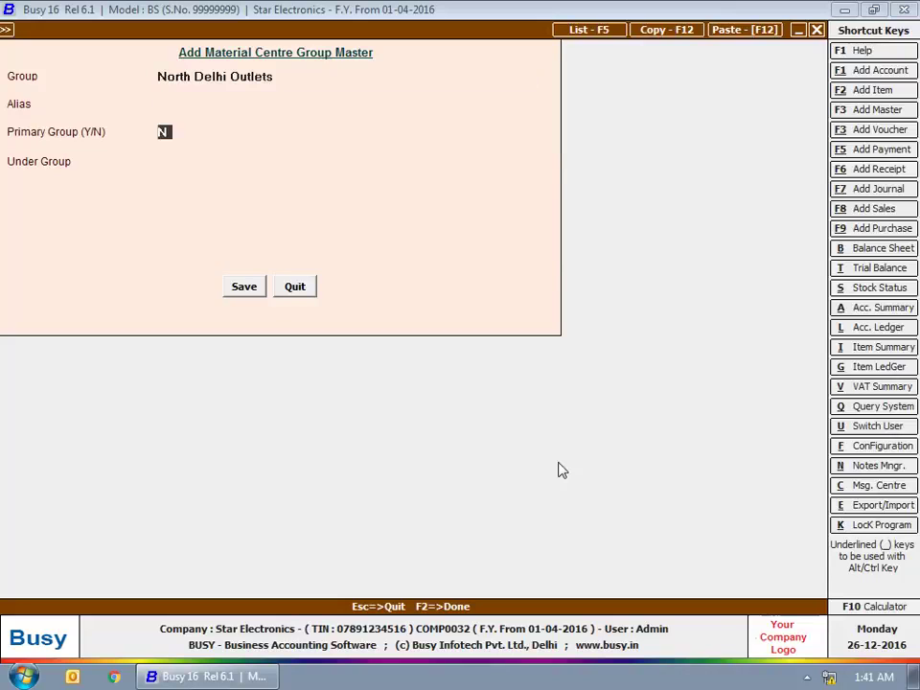
key(Return)
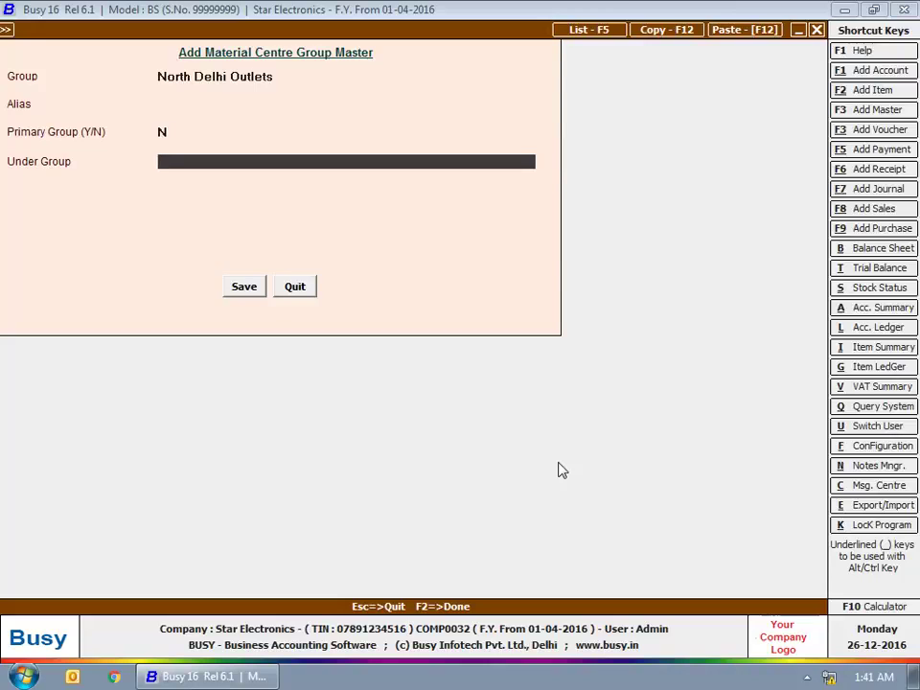
From the empty parent group field, start another material centre group named Delhi Outlets, with Primary Group set to N
key(Escape)
key(Down)
key(Down)
key(Down)
key(Down)
key(Down)
key(Down)
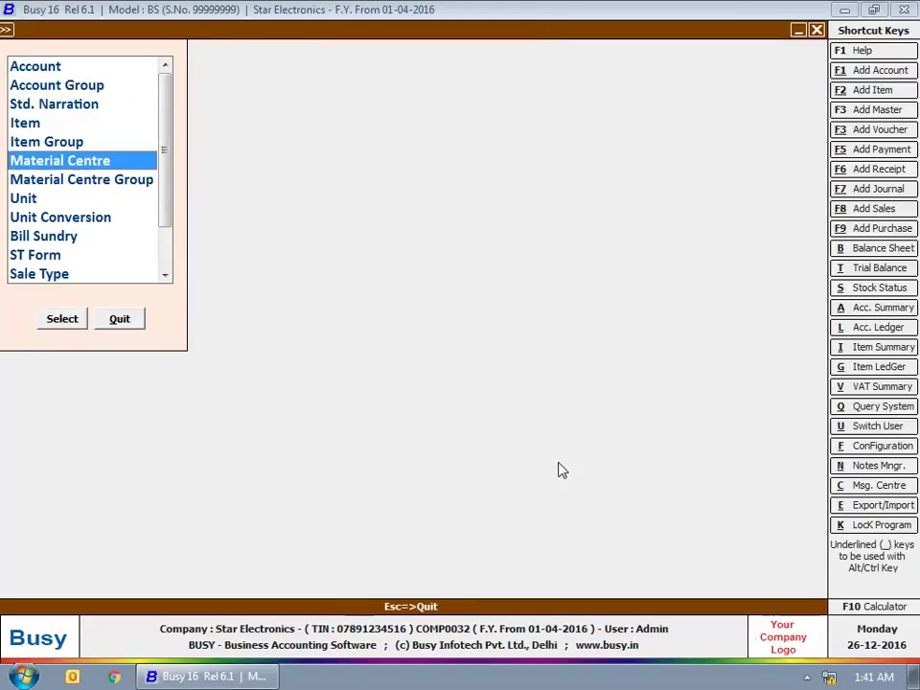
key(Return)
text(De)
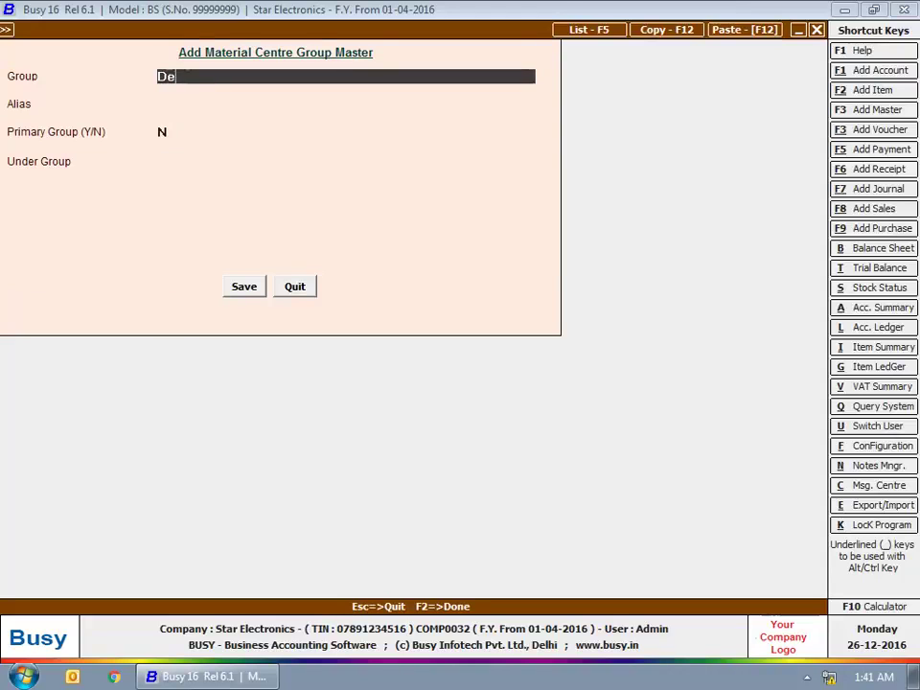
text(lhi Outlets)
key(Return)
key(Return)
key(Return)
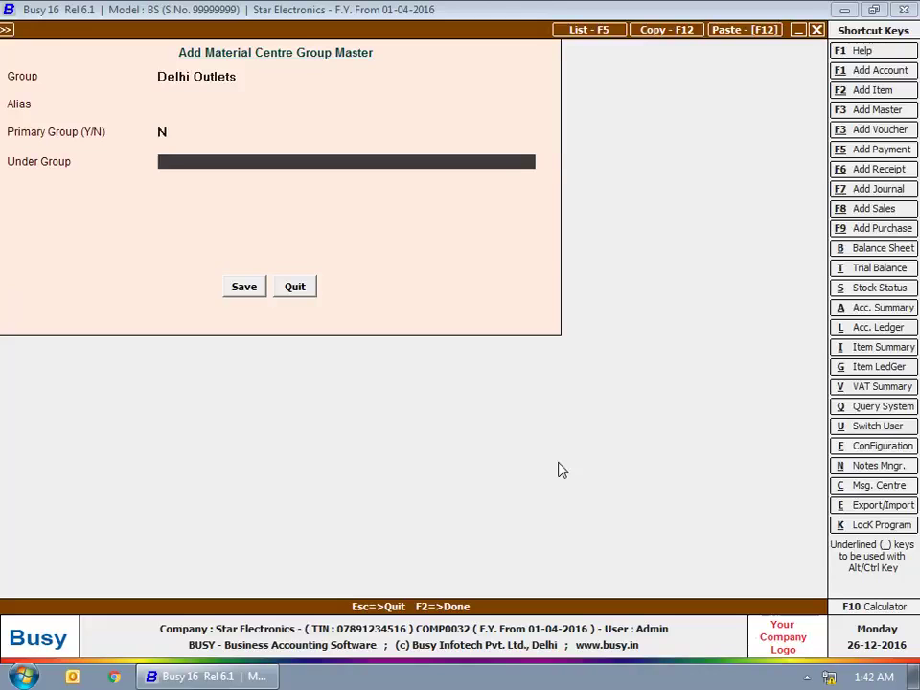
From the Delhi Outlets parent group field, create and save a material centre group named India with Primary Group set to Y
key(Escape)
key(Down)
key(Down)
key(Down)
key(Down)
key(Down)
key(Down)
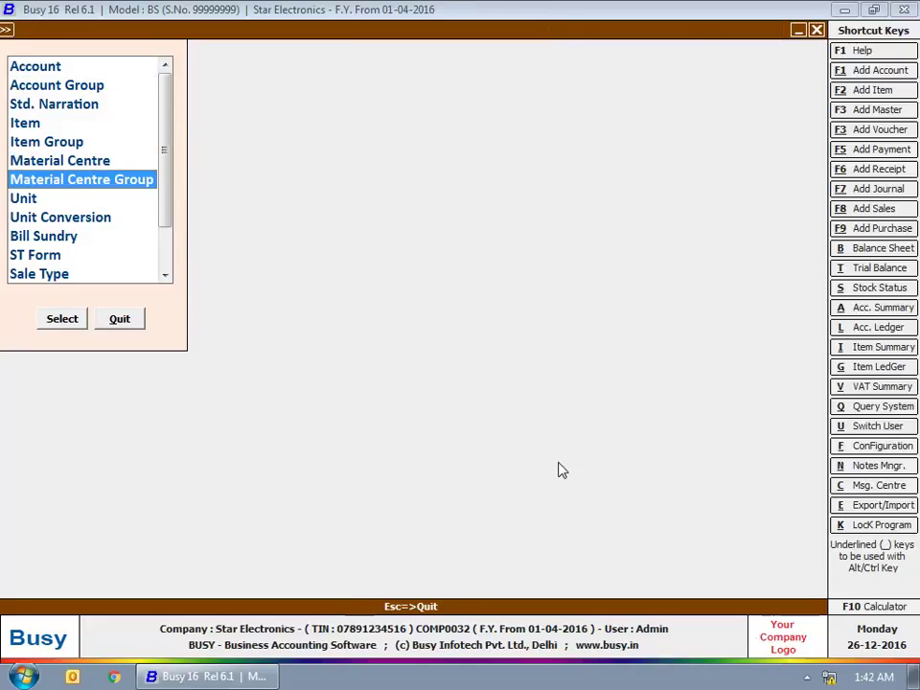
key(Return)
text(India)
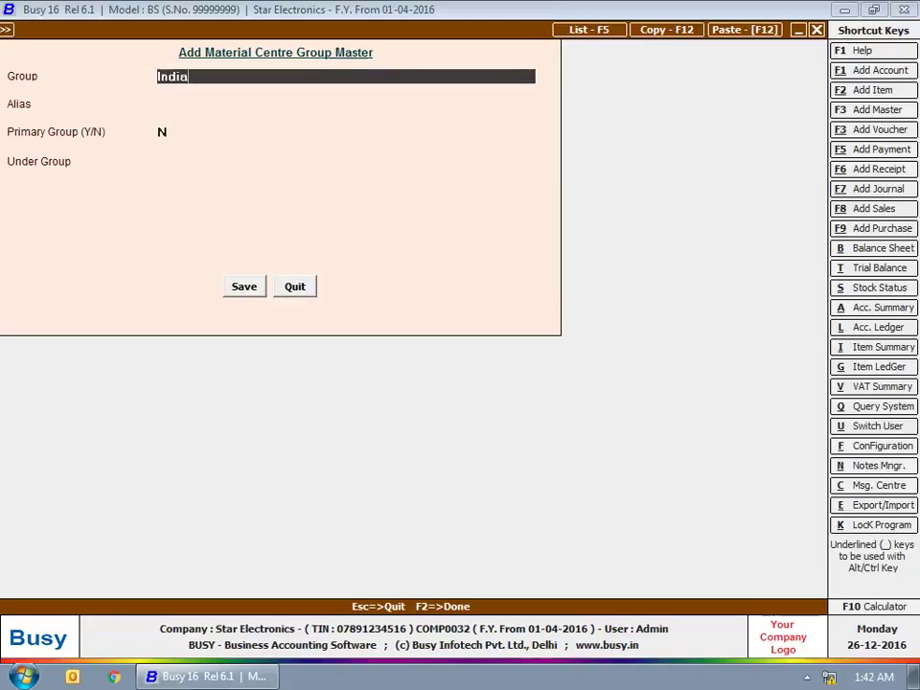
key(Return)
key(Return)
text(Y)
key(Return)
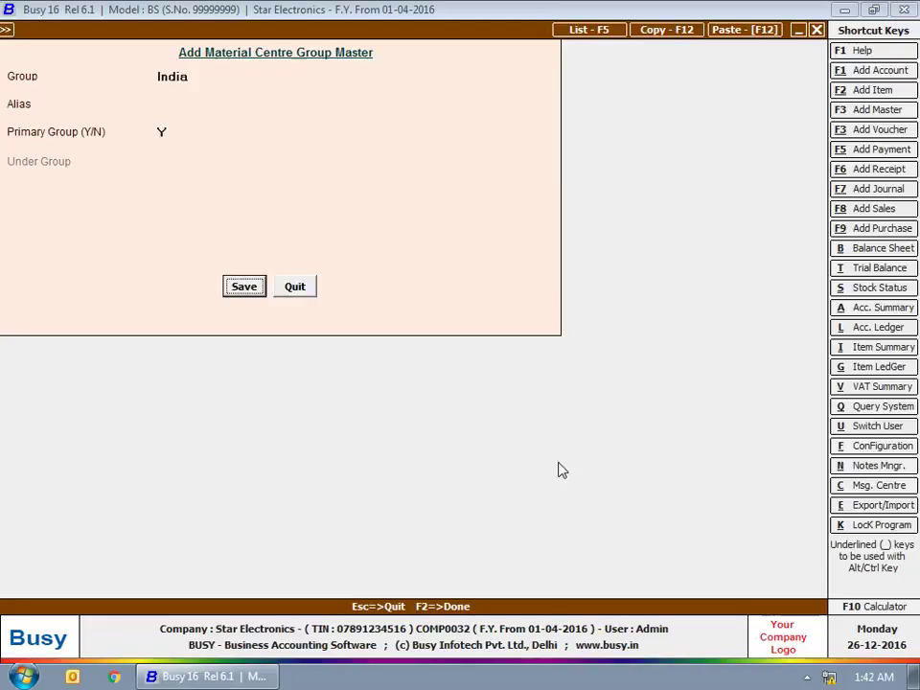
key(Return)
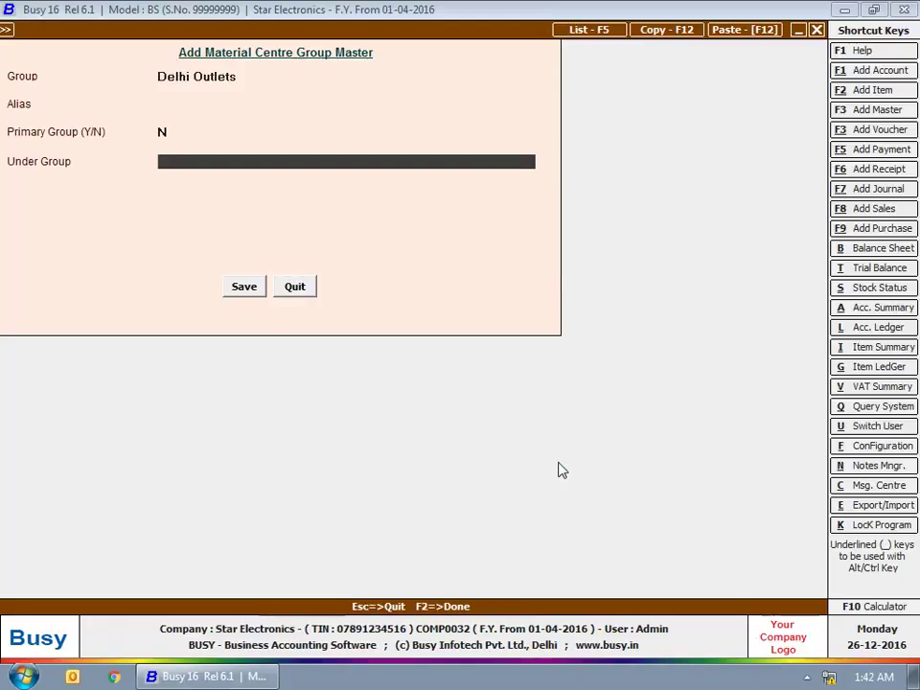
Place the Delhi Outlets group under India and save it
text(n)
key(Return)
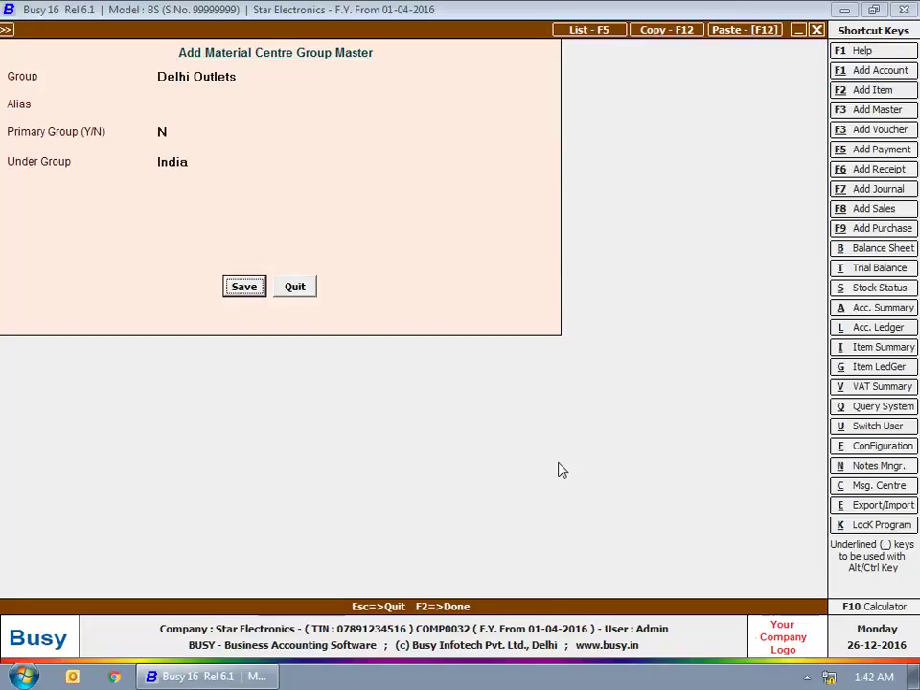
key(Return)
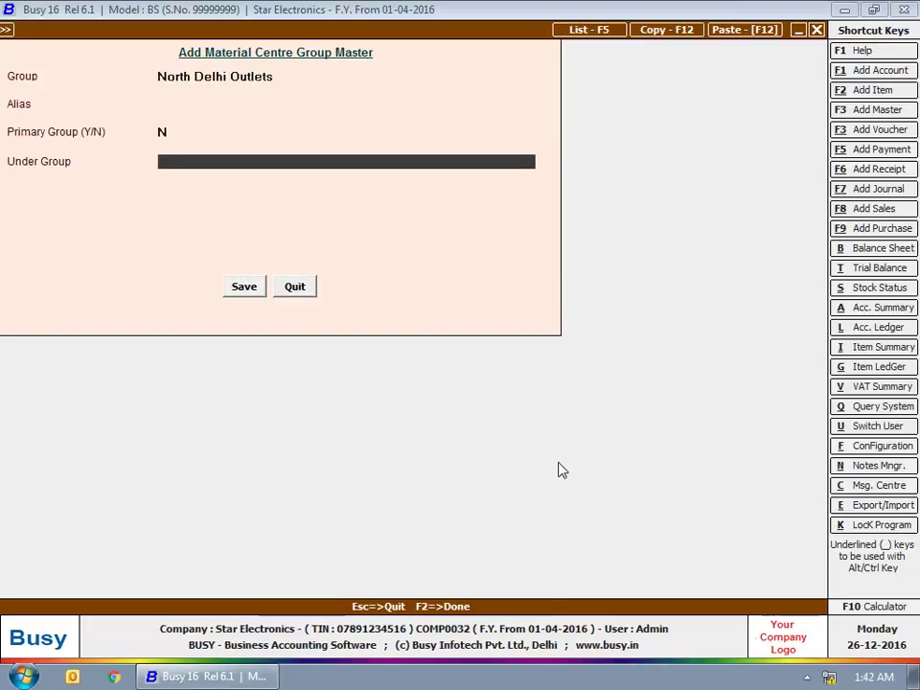
Place the North Delhi Outlets group under Delhi Outlets and save it
text(de)
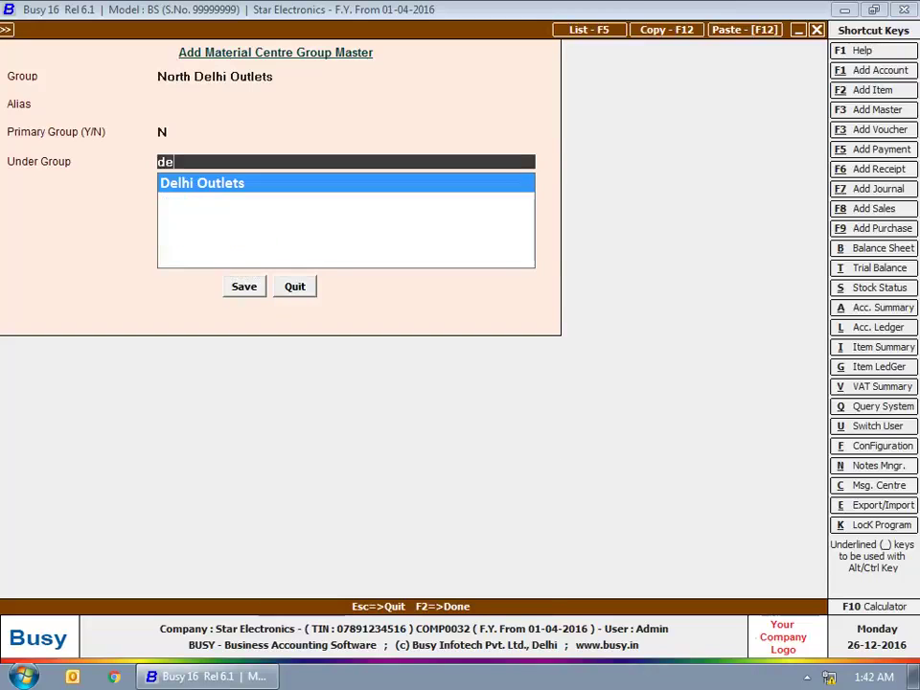
key(Return)
key(Return)
Create and save the material centre group West Delhi Outlets under Delhi Outlets with Primary Group N, and leave the group form
text(West Delhi Outlets)
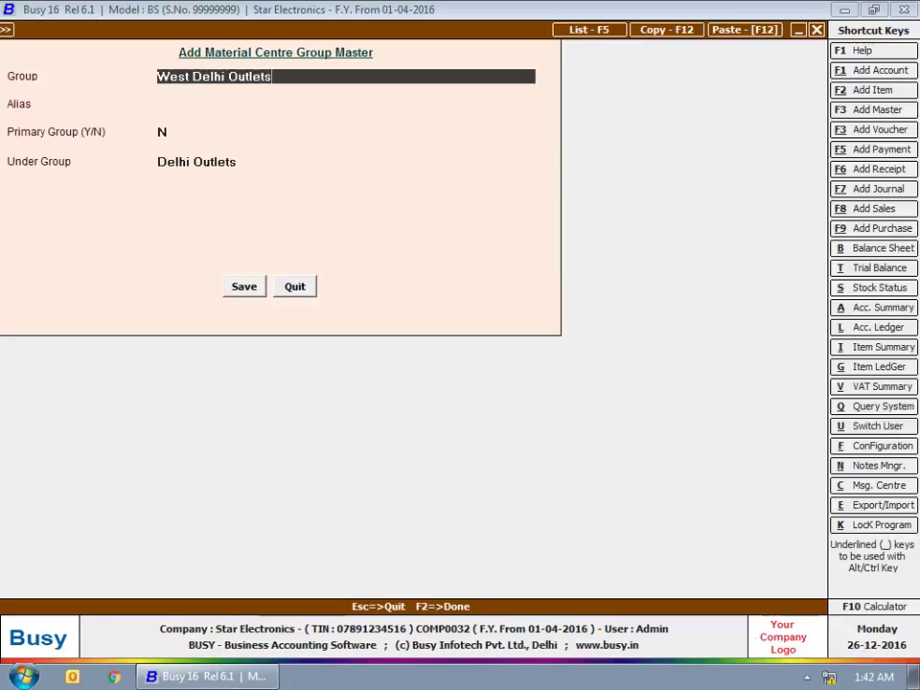
key(Return)
key(Return)
key(Return)
key(Return)
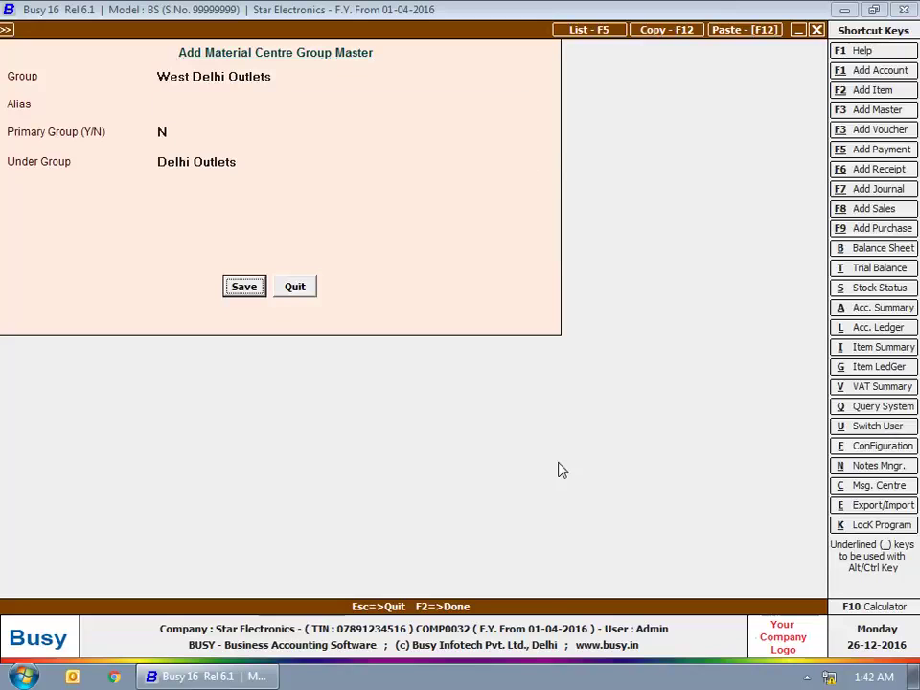
key(Return)
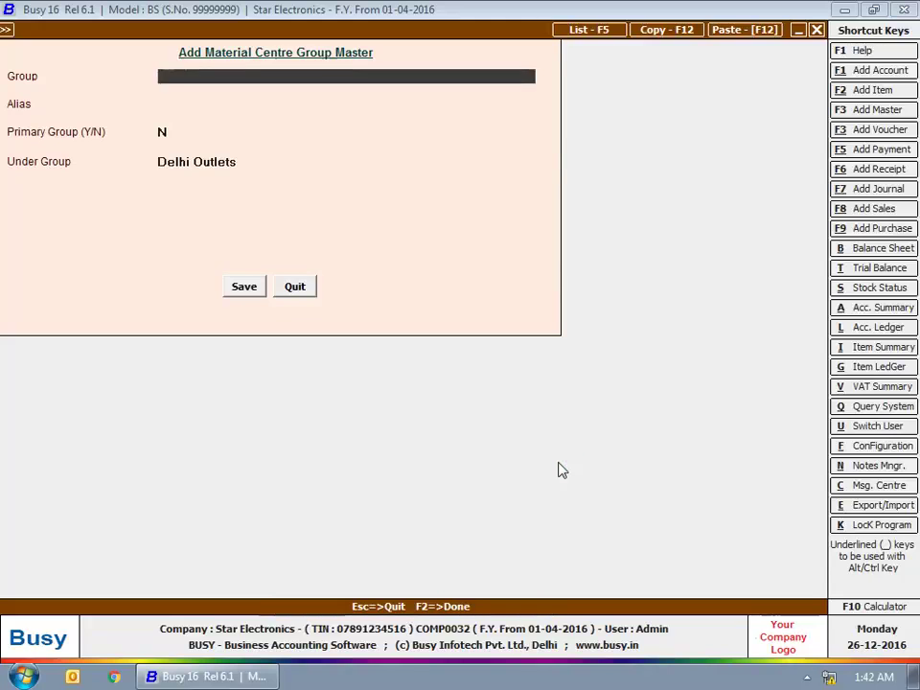
key(Escape)
Display the list of material centre groups on screen and check the parent groups of Delhi Outlets and North Delhi Outlets
key(Down)
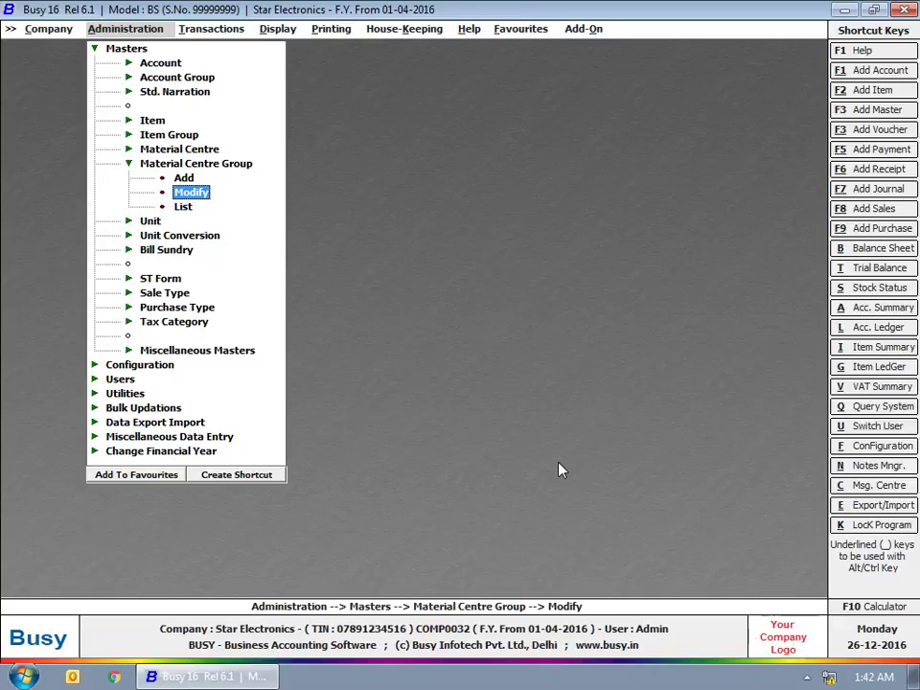
key(Down)
key(Return)
key(Return)
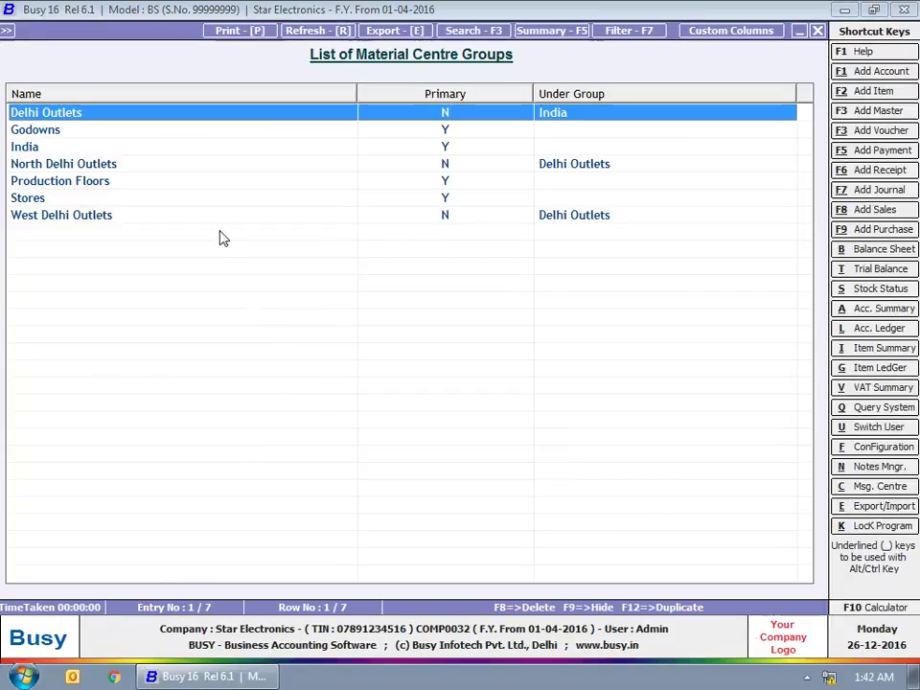
click(146, 128)
click(276, 112)
click(109, 163)
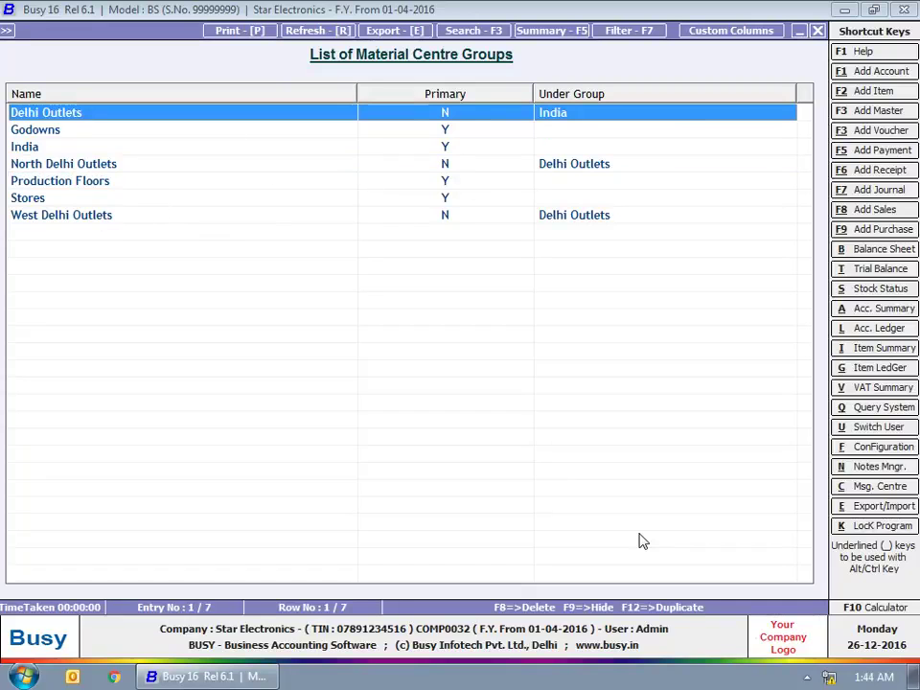
click(558, 167)
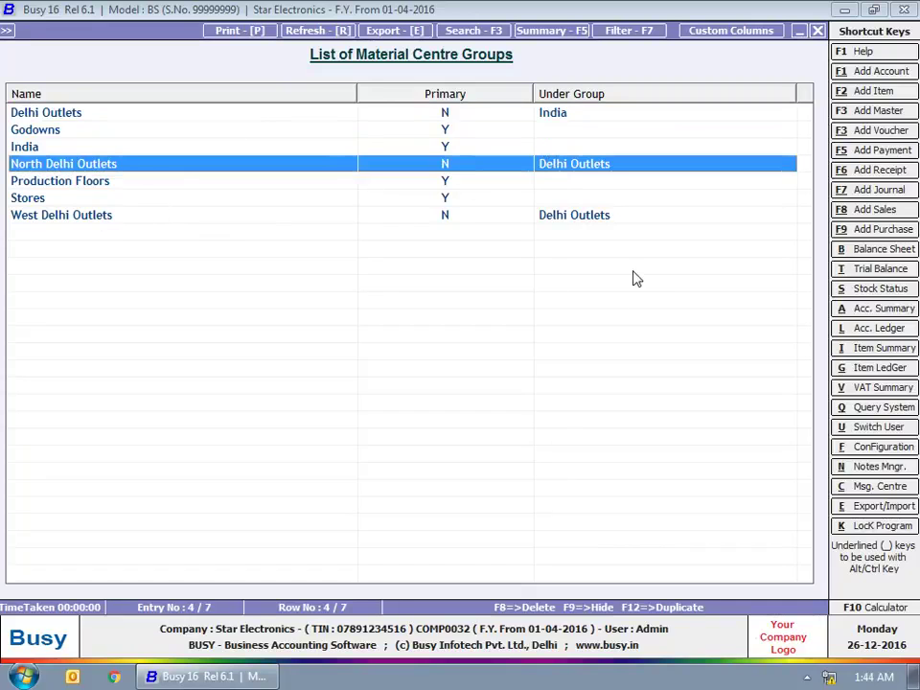
Close the list of material centre groups and return to the empty main window
key(Escape)
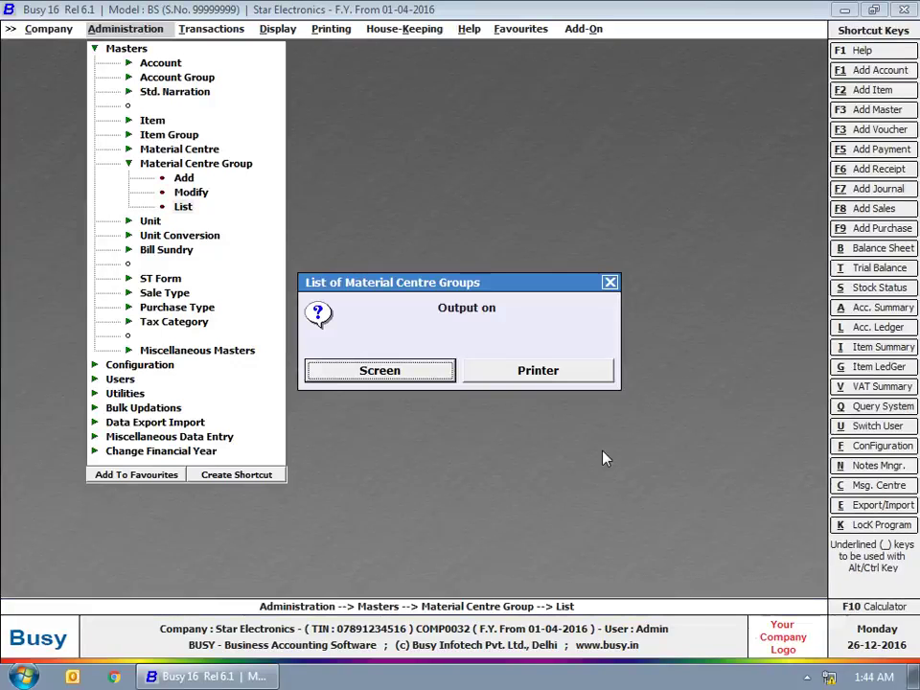
key(Escape)
key(Escape)
key(Escape)
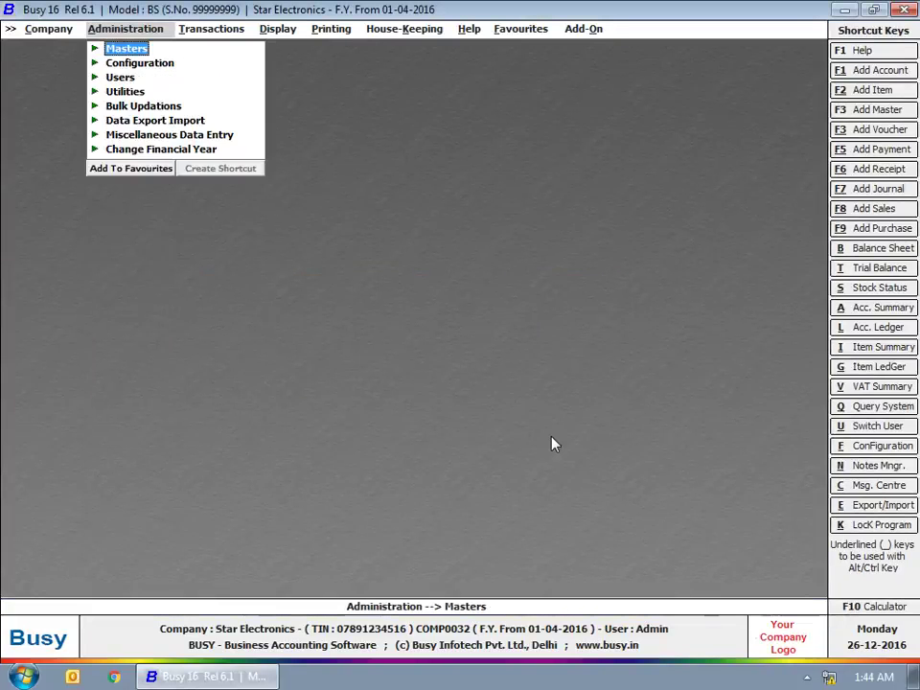
key(Escape)
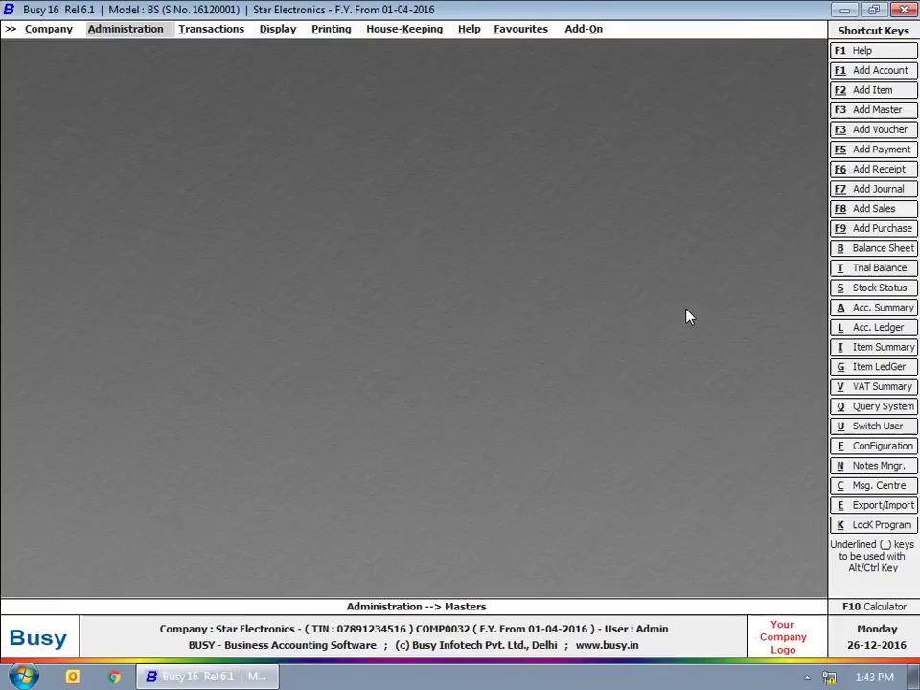